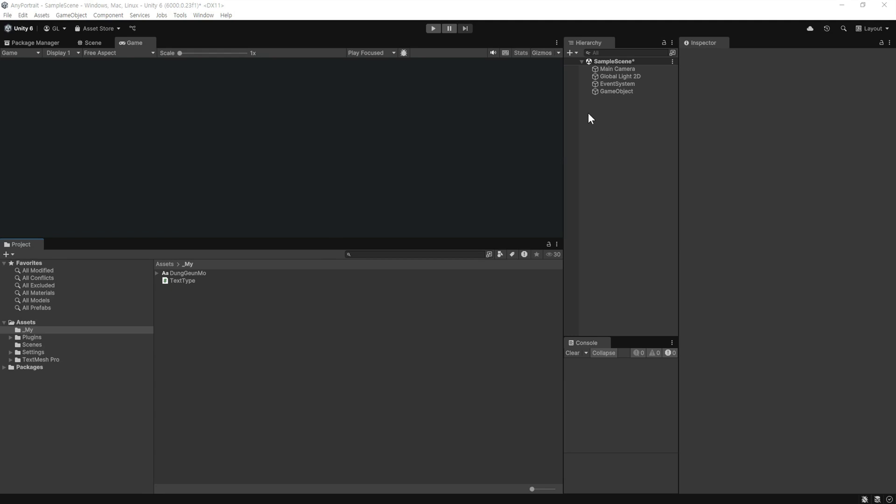
- Import the TMP Essential Resources from the Window > TextMeshPro menu
left_click(203, 17)
mouse_move(245, 157)
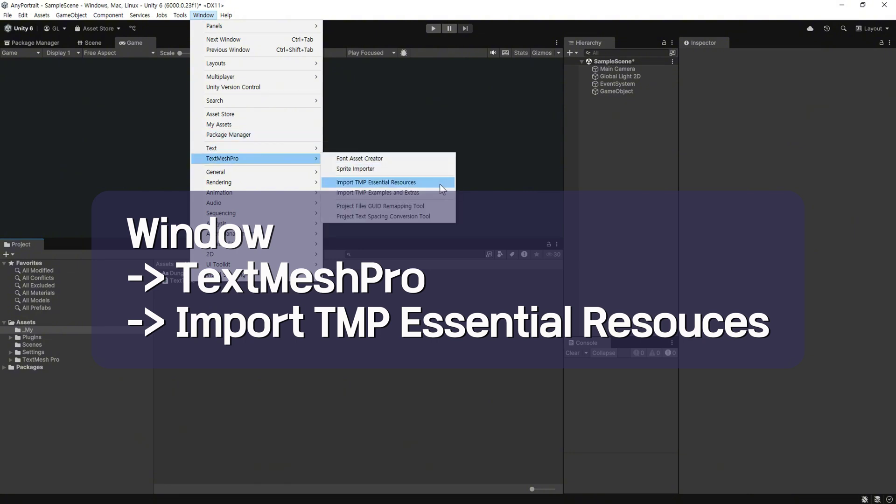
left_click(418, 184)
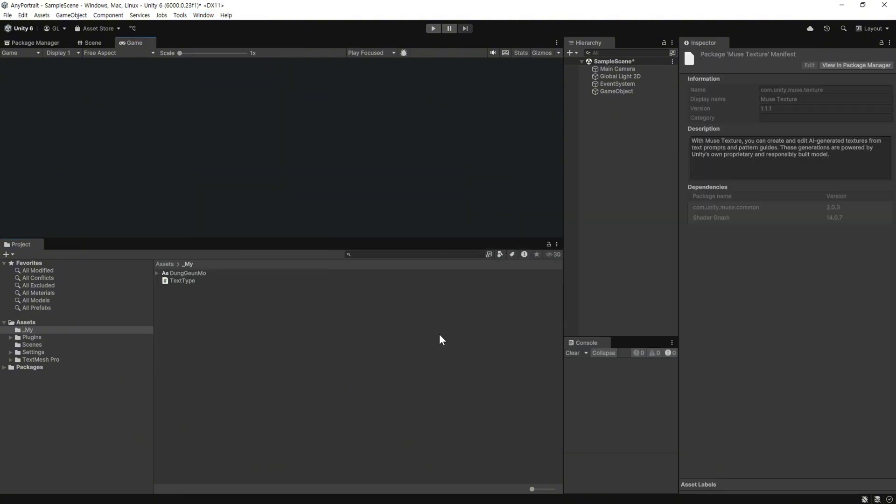
- Add a UI Text - TextMeshPro object to the scene from the Hierarchy
right_click(590, 128)
mouse_move(640, 353)
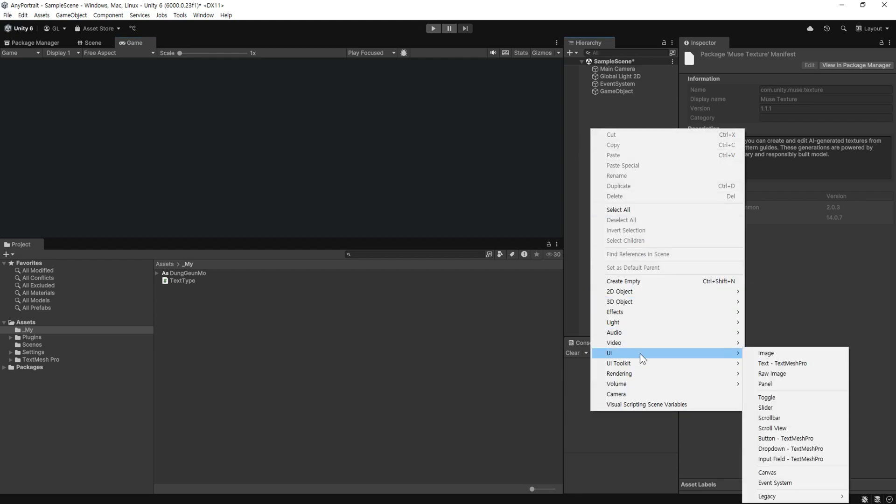
left_click(822, 364)
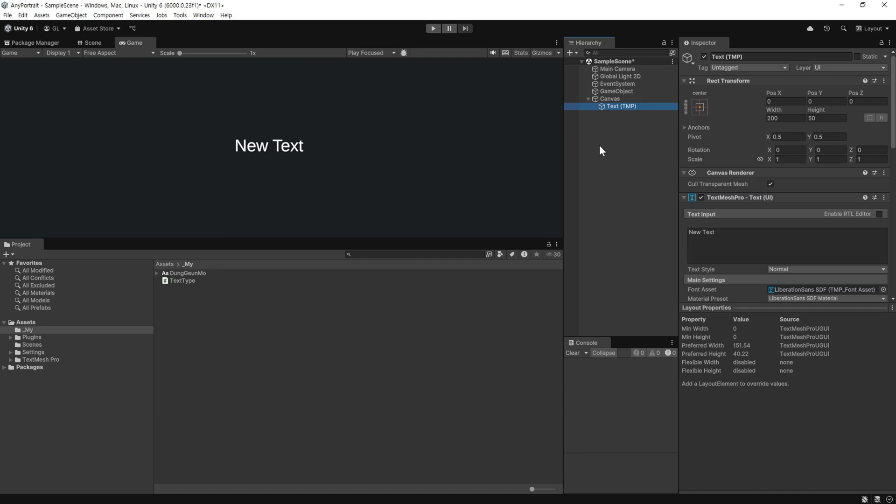
- Create an SDF font asset from the DungGeunMo font via Create > TextMeshPro > Font Asset
left_click(202, 276)
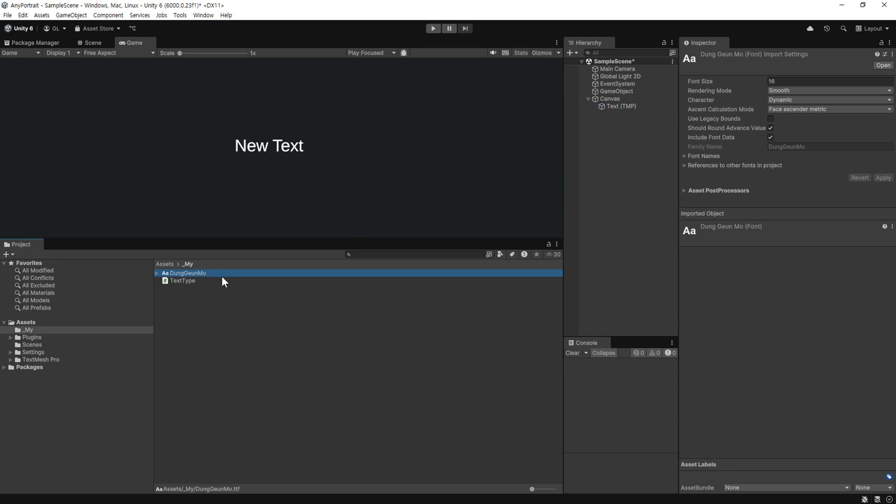
left_click(158, 274)
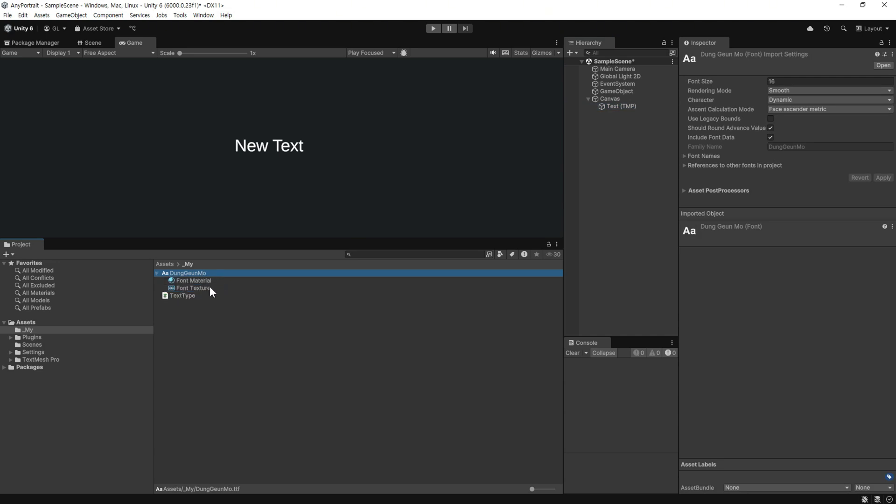
left_click(157, 274)
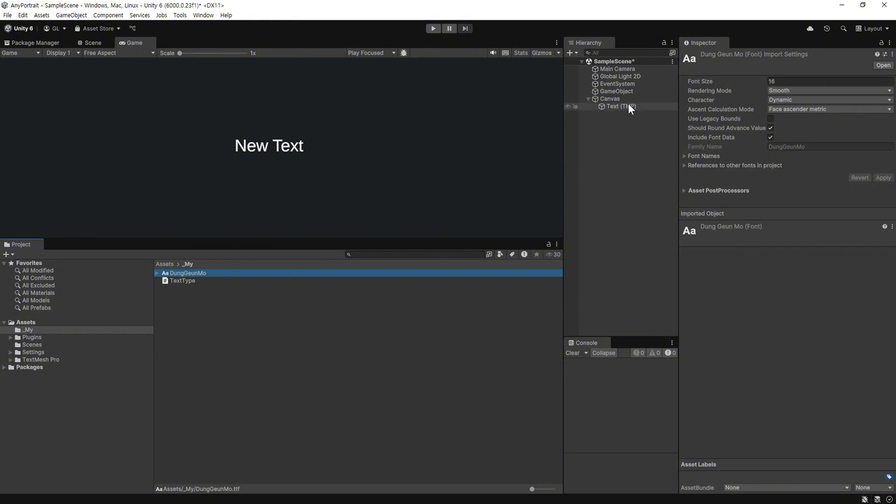
right_click(196, 274)
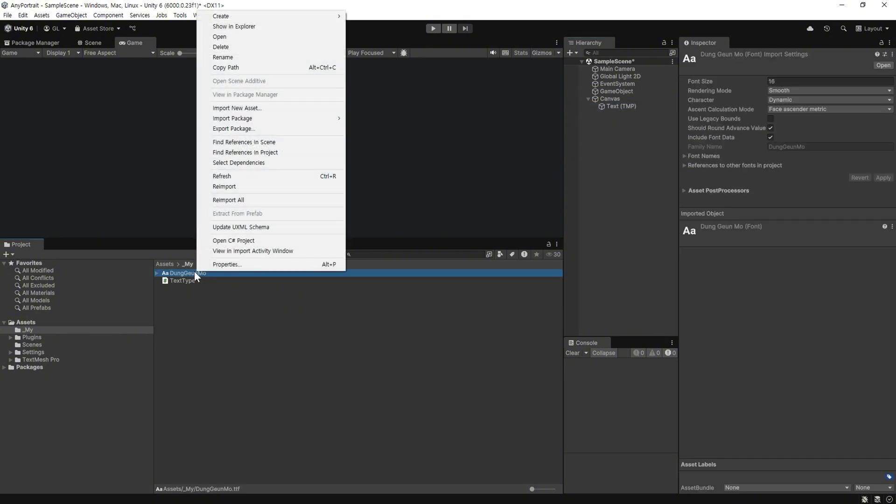
mouse_move(298, 16)
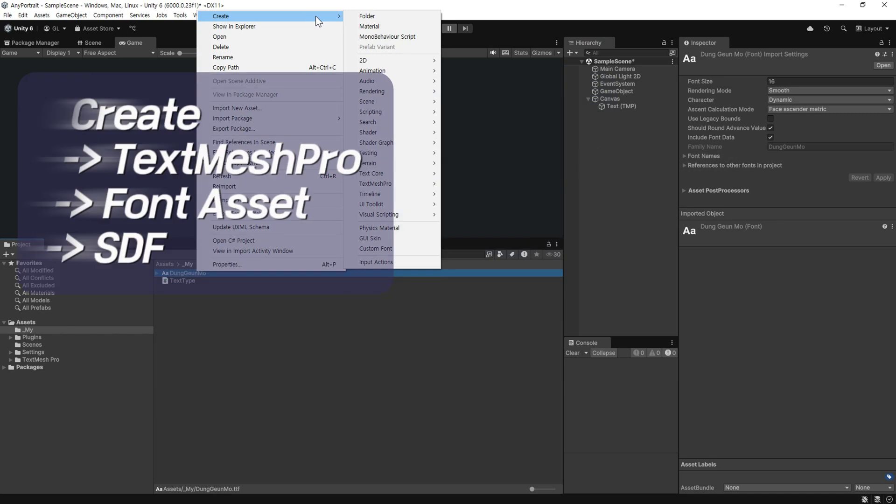
mouse_move(429, 183)
mouse_move(461, 183)
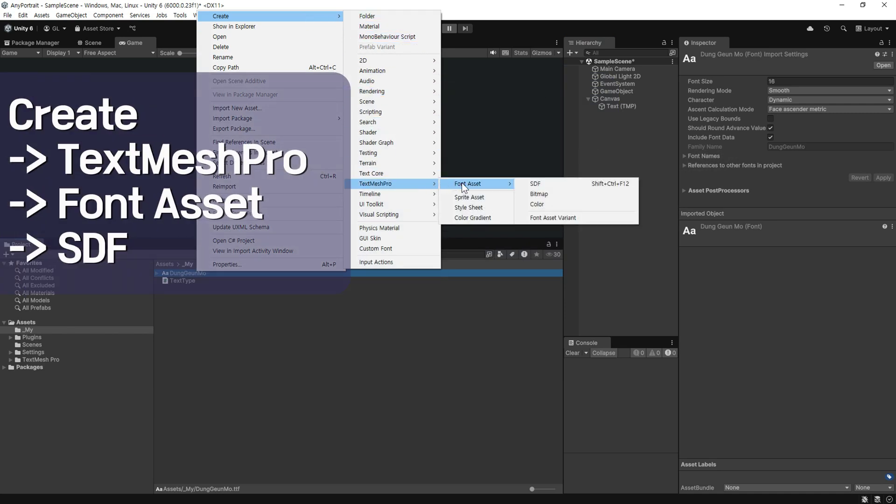
left_click(564, 184)
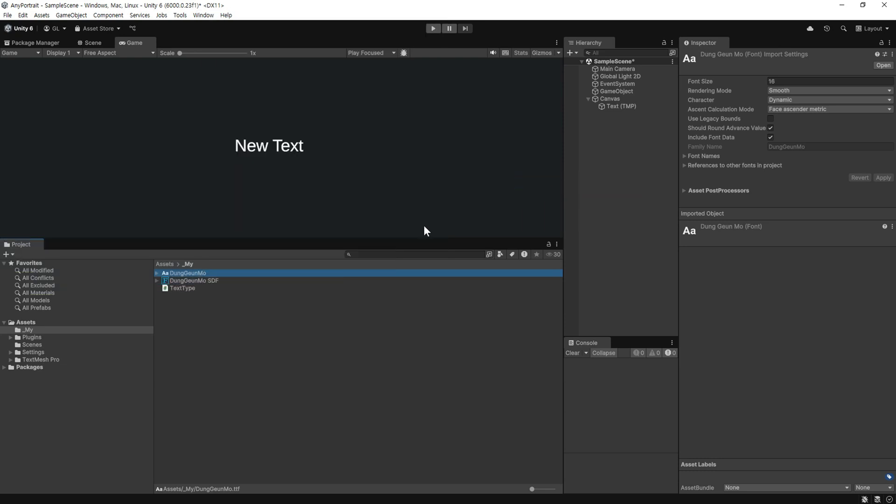
- Set the DungGeunMo SDF atlas width and height to 2048 and apply
left_click(204, 279)
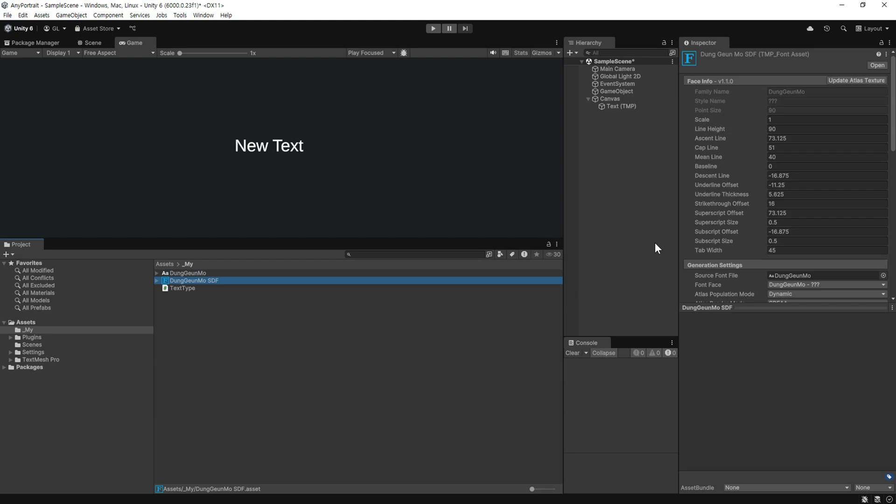
scroll(736, 173, "down", 10)
scroll(736, 199, "up", 2)
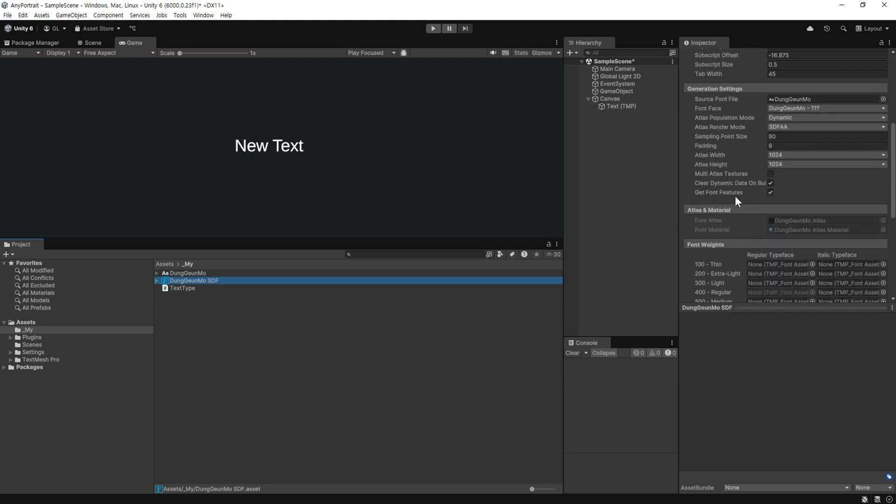
left_click(800, 156)
left_click(801, 245)
left_click(791, 166)
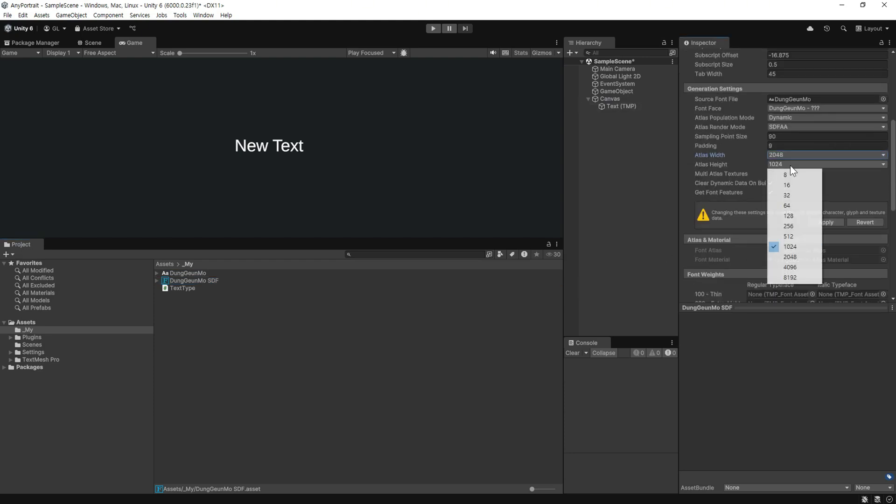
left_click(806, 247)
left_click(826, 223)
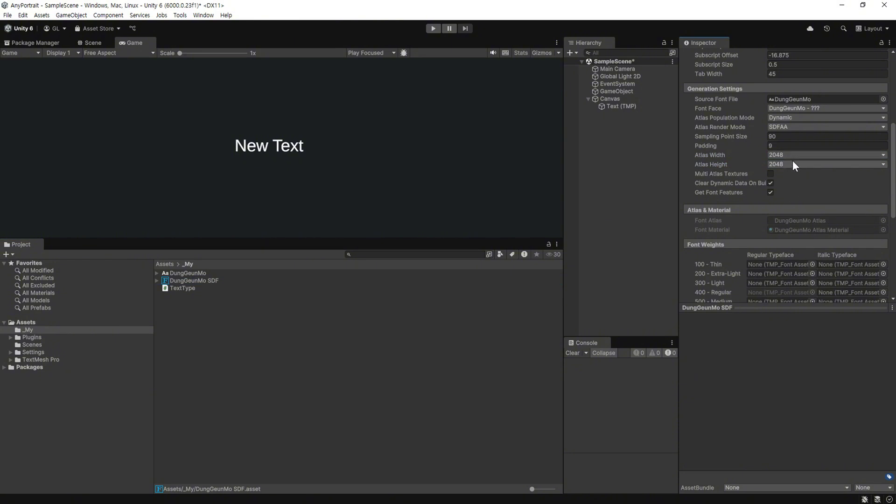
- Assign DungGeunMo SDF as the Font Asset of the Text (TMP) object
left_click(618, 100)
left_click(619, 106)
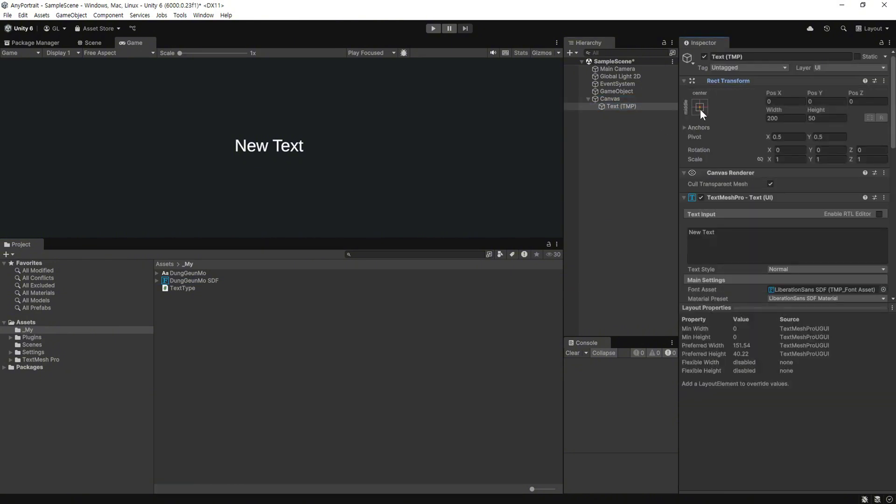
scroll(702, 114, "down", 5)
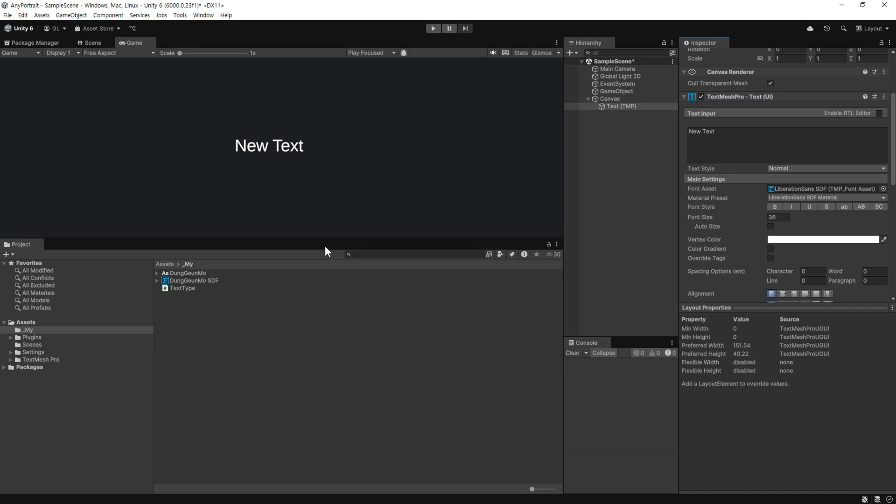
left_click_drag(199, 279, 822, 189)
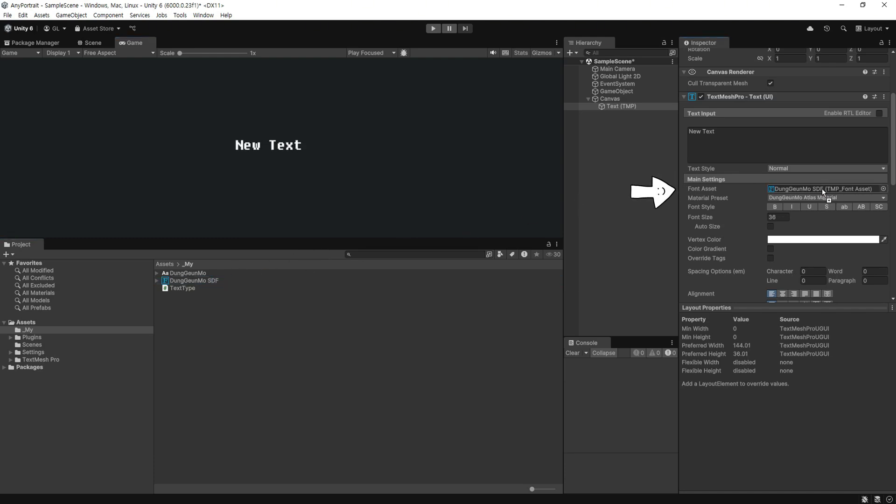
- Replace the text content with '안녕하세요.'
left_click(784, 140)
type("안")
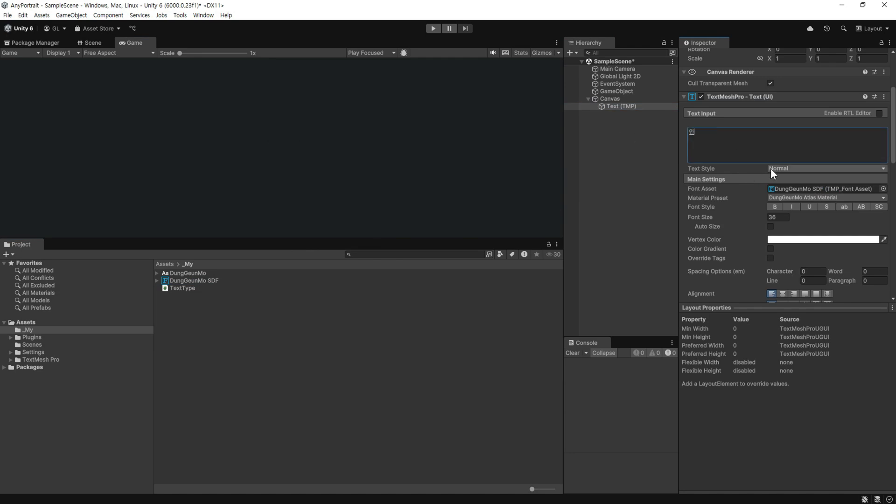
type("녕하세요.")
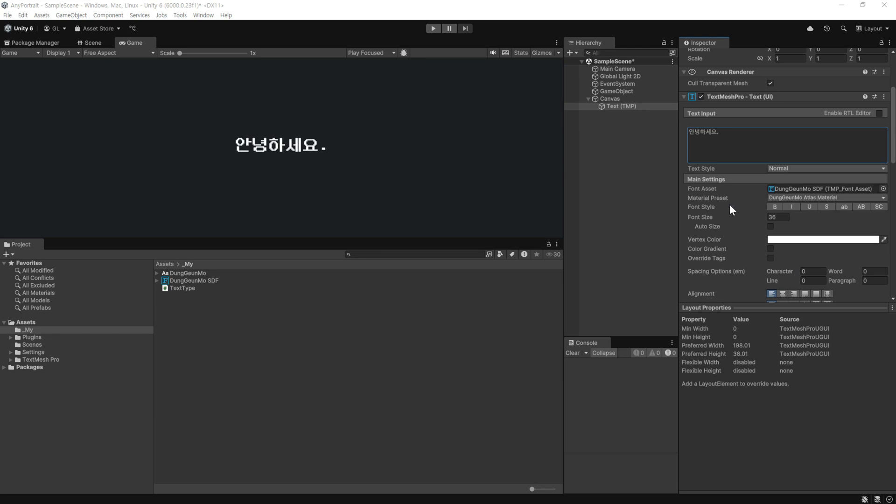
scroll(703, 168, "down", 10)
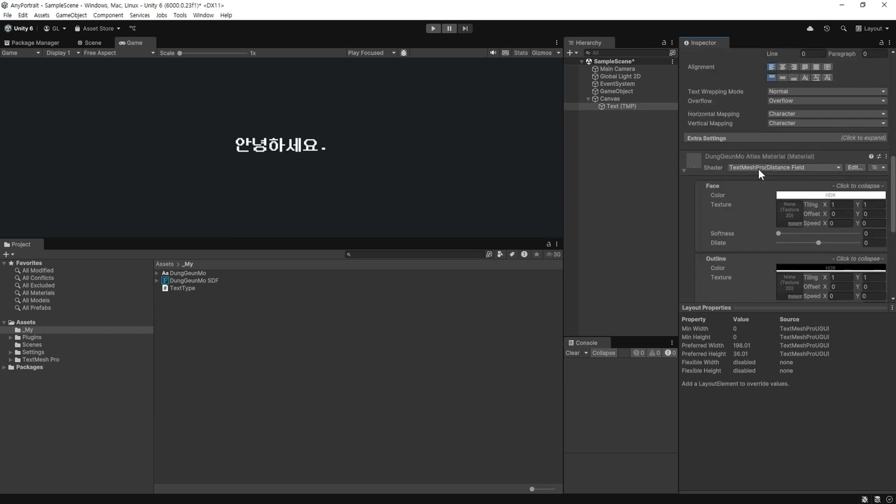
- Set the DungGeunMo atlas material's shader to TextMeshPro > TMPVFX
left_click(759, 168)
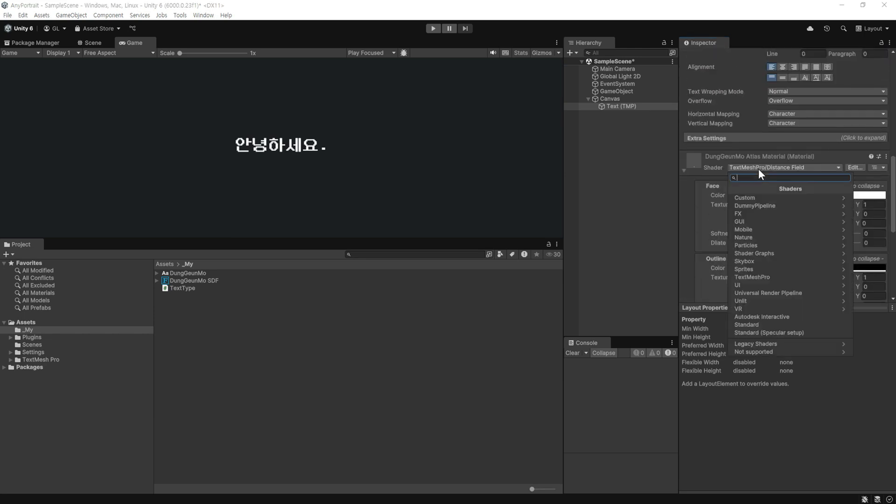
left_click(755, 277)
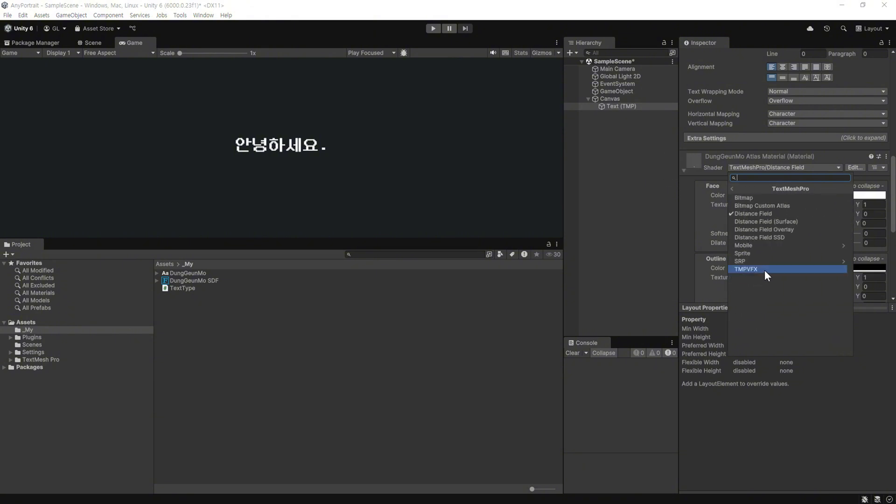
left_click(765, 270)
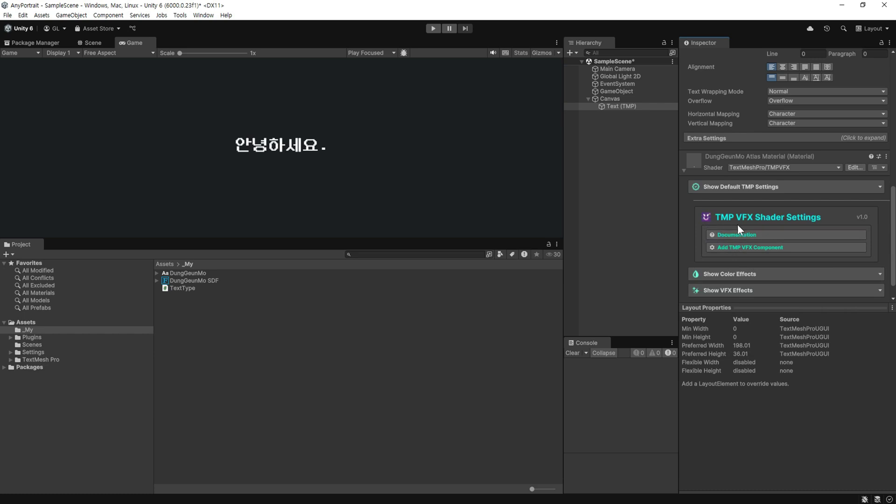
scroll(769, 216, "down", 1)
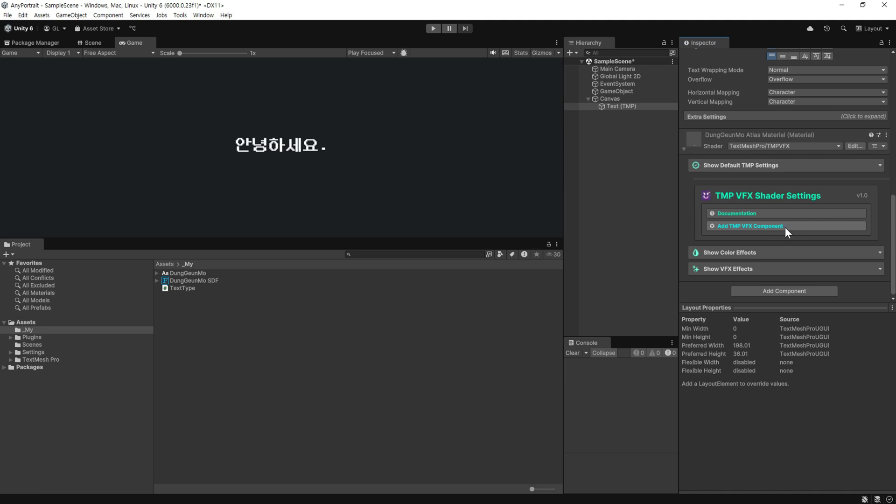
- Add the TMP VFX component and save an effect-free font copy with Save Font (Clear VFX)
left_click(785, 227)
scroll(775, 215, "down", 2)
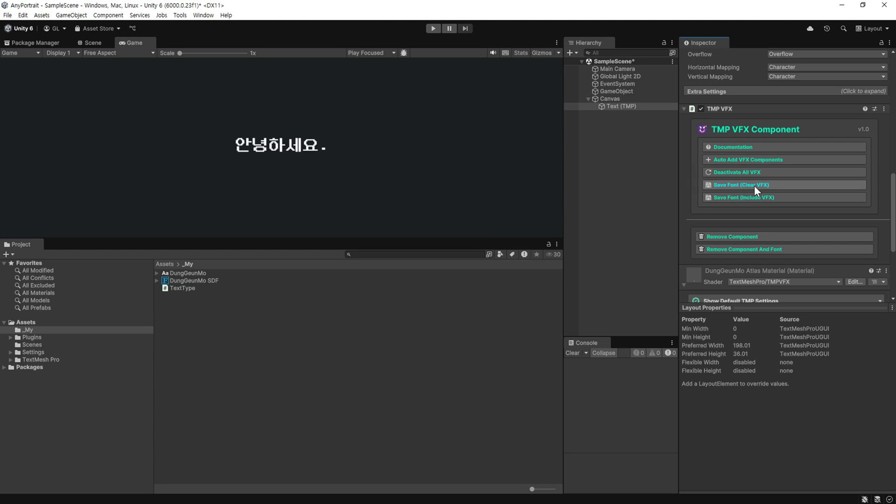
left_click(754, 186)
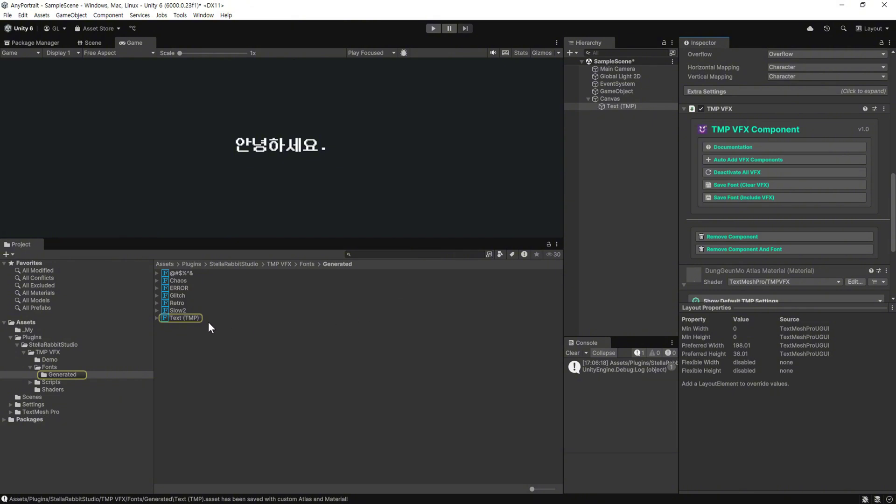
- Assign the saved Text (TMP) font asset to the text and expand Show VFX Effects
scroll(750, 270, "up", 10)
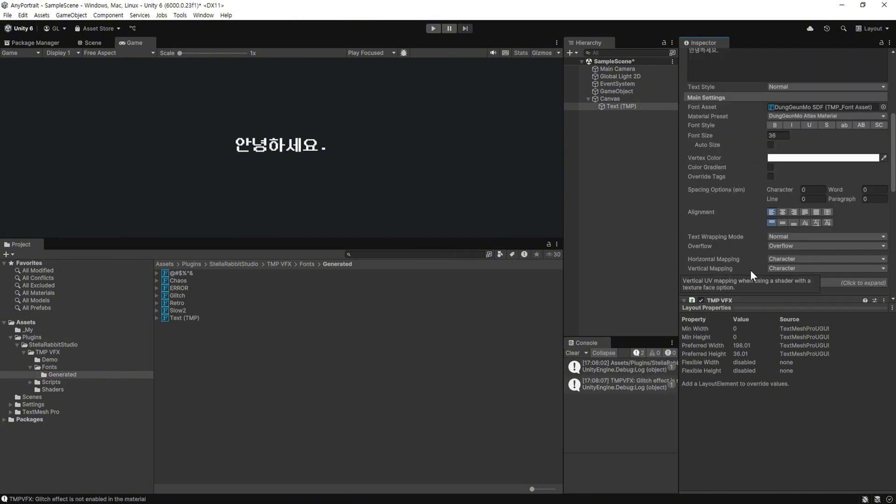
left_click_drag(218, 318, 816, 157)
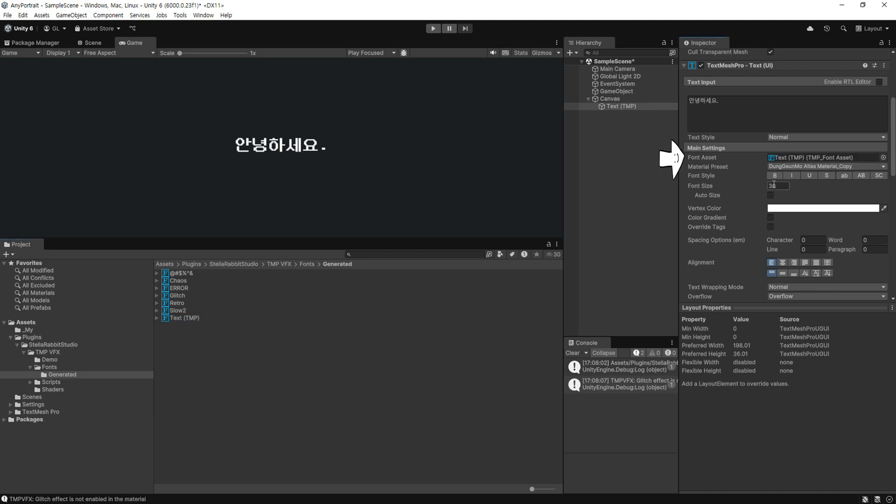
scroll(746, 197, "down", 3)
scroll(746, 198, "down", 10)
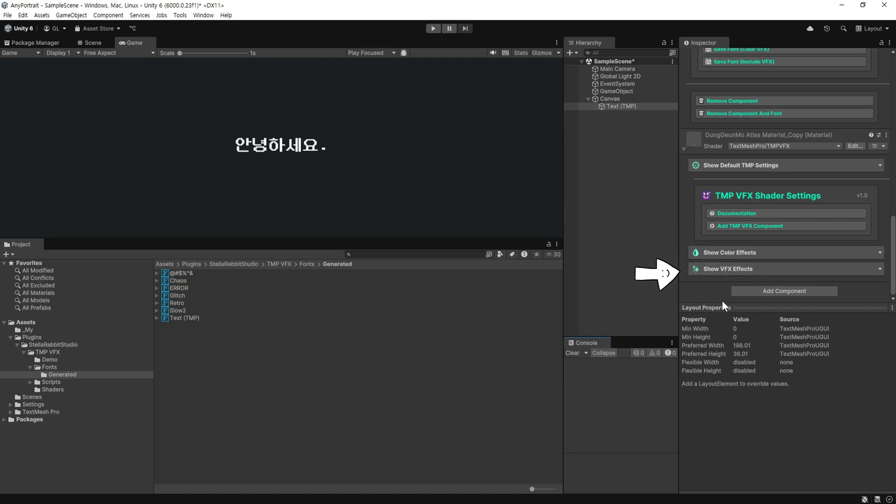
left_click(747, 269)
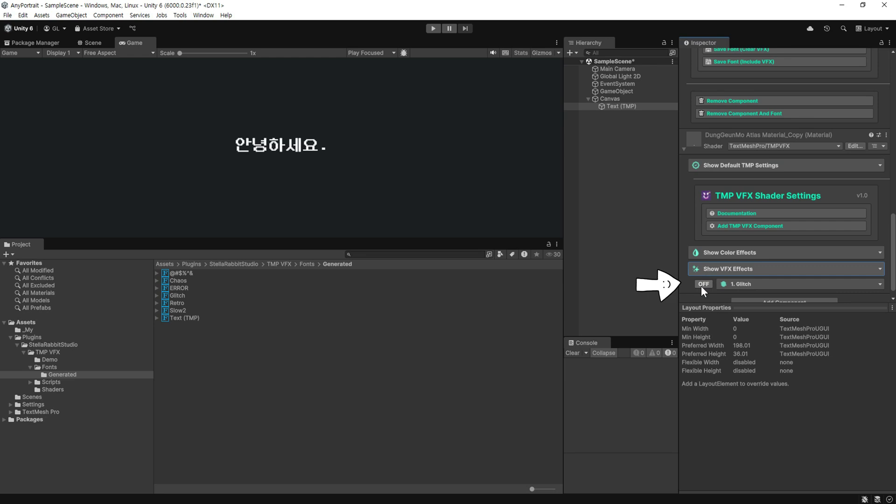
- Toggle the 1. Glitch effect ON in the shader's VFX effects
left_click(703, 284)
scroll(703, 283, "down", 3)
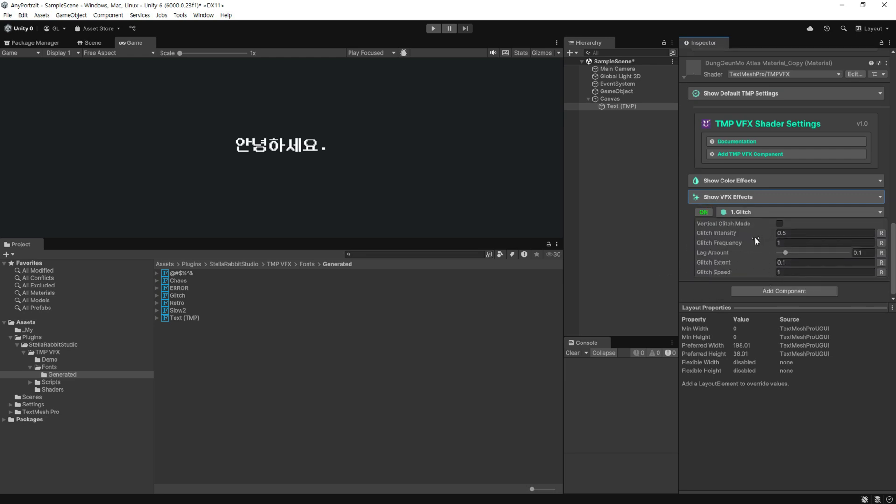
scroll(755, 239, "up", 6)
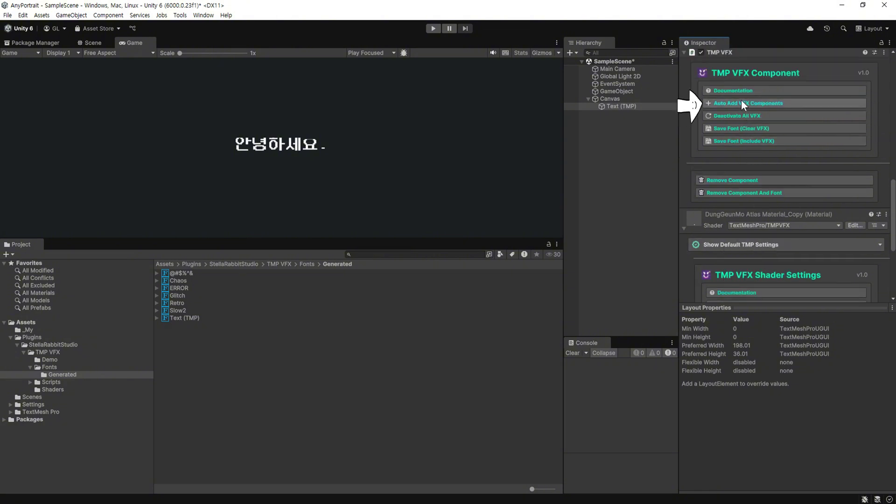
- Auto-add the Glitch Once script component from the TMP VFX Component panel
left_click(792, 103)
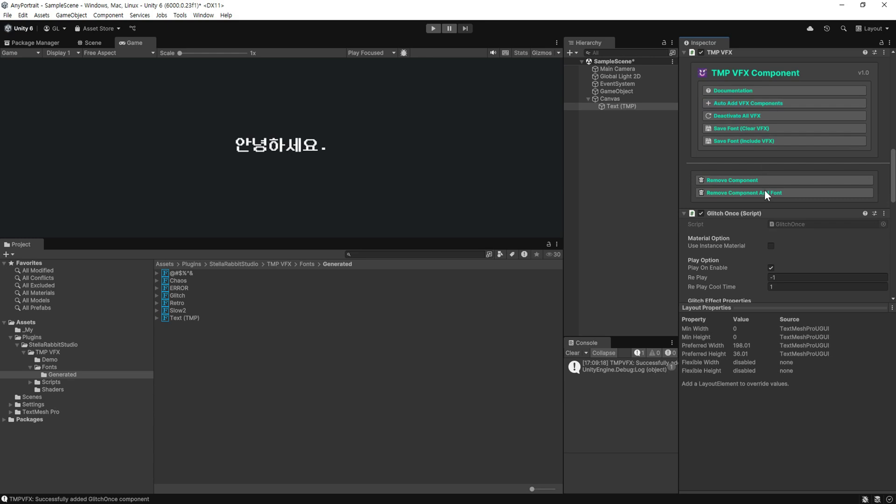
scroll(765, 189, "down", 2)
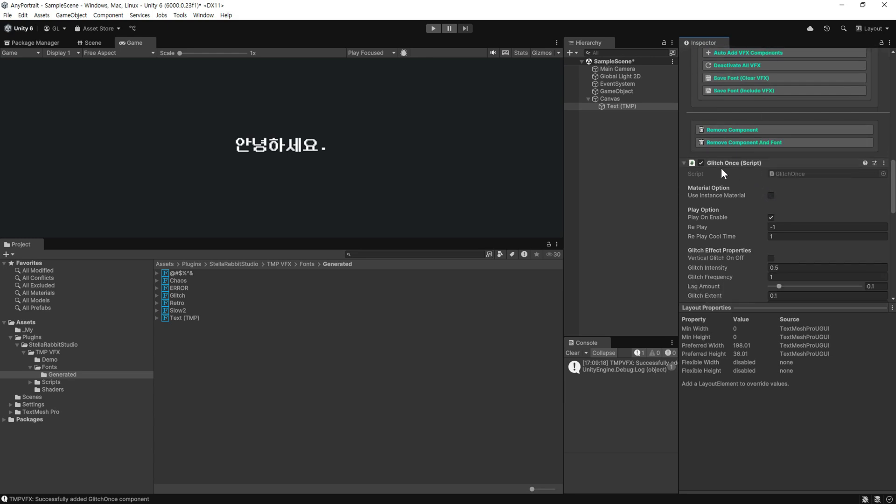
scroll(747, 167, "down", 1)
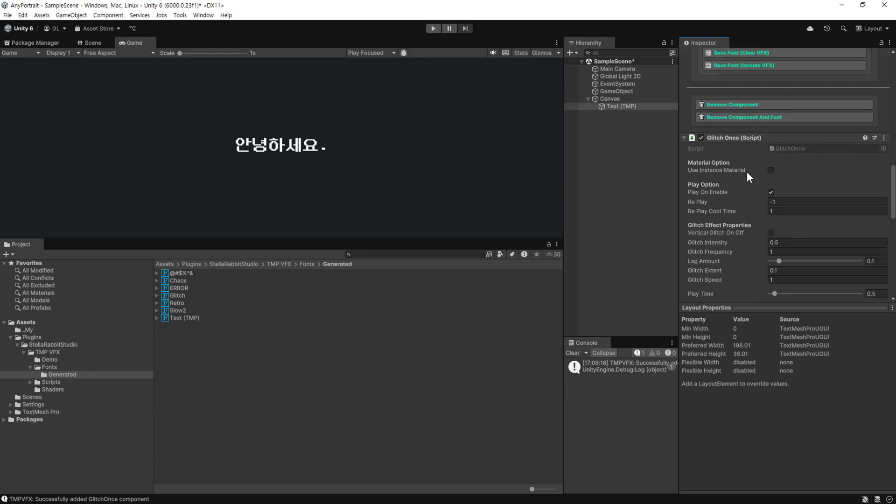
- In play mode, raise Glitch Frequency and settle Lag Amount at 0.036, leaving vertical glitch off
key("ctrl+p")
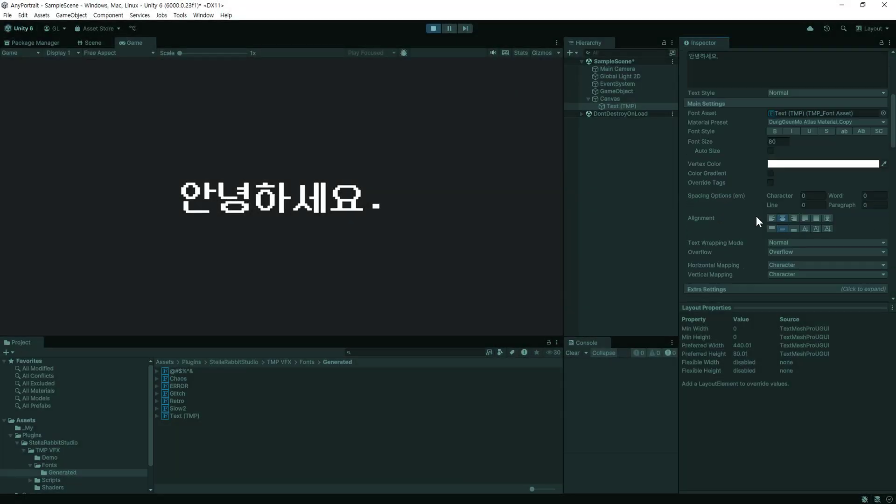
scroll(756, 215, "down", 14)
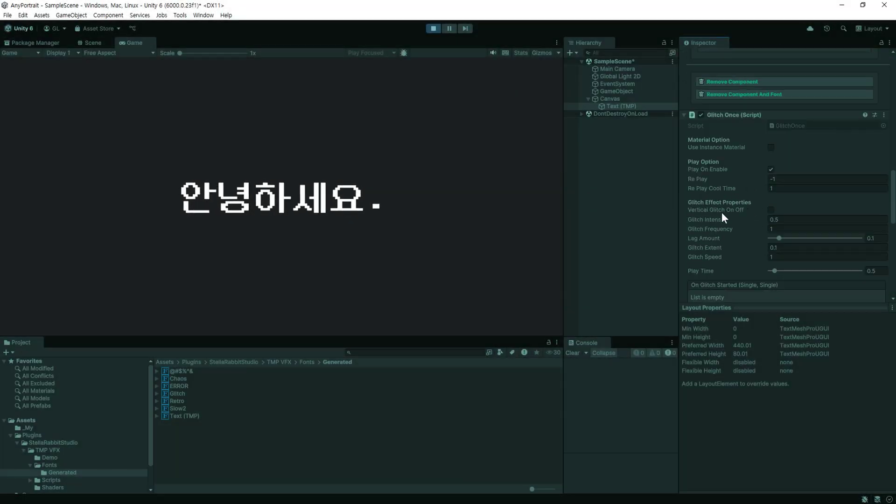
left_click_drag(715, 231, 760, 223)
left_click(771, 209)
left_click(771, 209)
mouse_move(779, 237)
left_mouse_down()
mouse_move(831, 242)
mouse_move(773, 242)
left_mouse_up()
left_click_drag(766, 189, 802, 189)
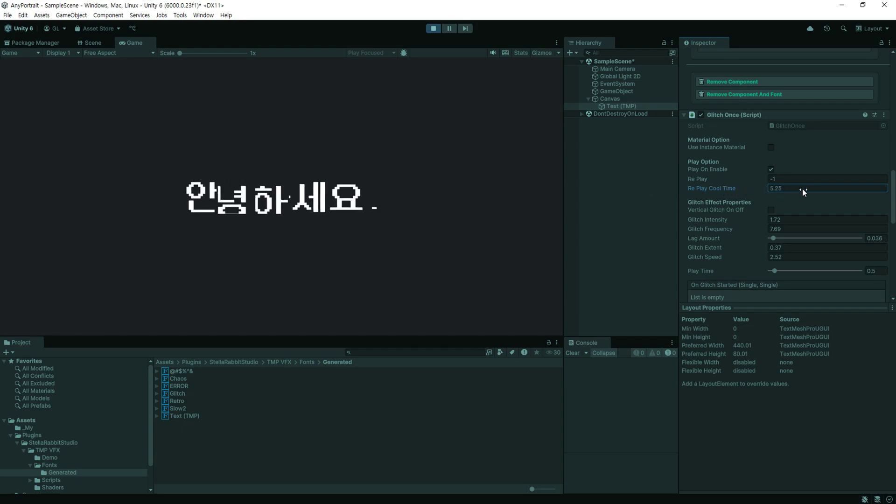
- Set the Glitch Once Re Play Cool Time to 1
left_click(789, 190)
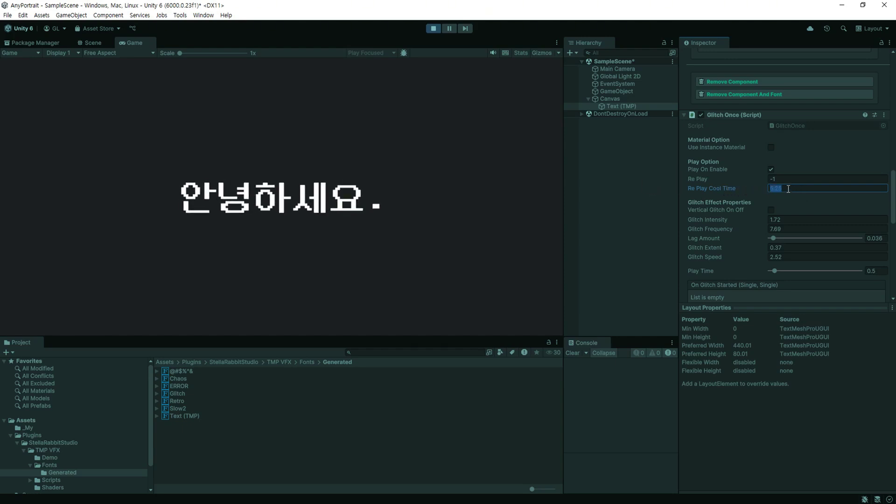
type("1")
scroll(746, 193, "down", 2)
mouse_move(773, 245)
left_mouse_down()
mouse_move(822, 251)
mouse_move(773, 246)
left_mouse_up()
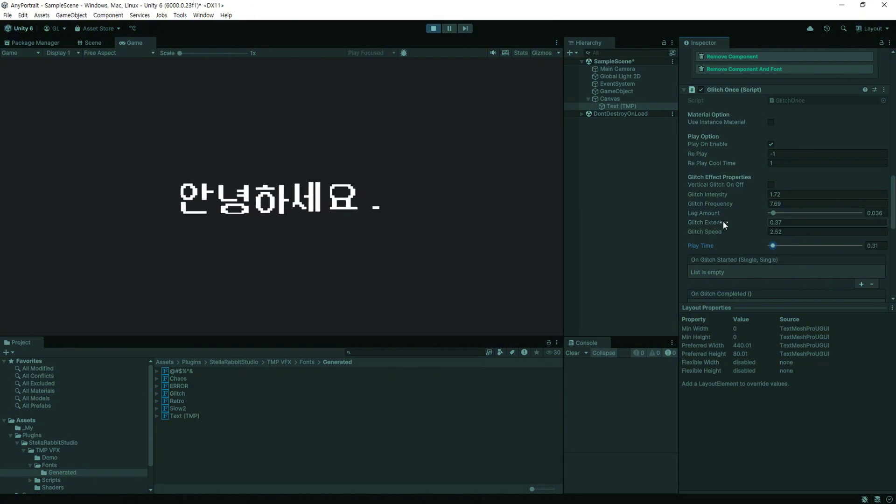
- Try a white Outline with thickness 0.23 on the text, then turn it off
scroll(723, 220, "down", 10)
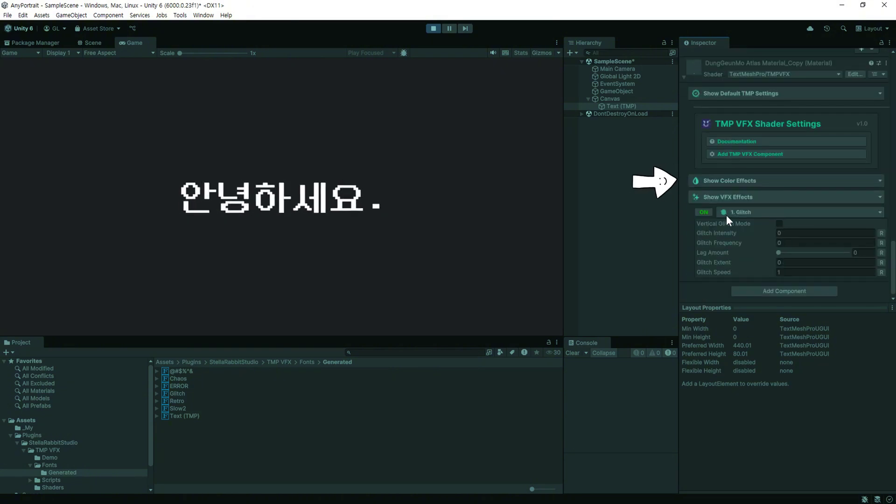
left_click(759, 180)
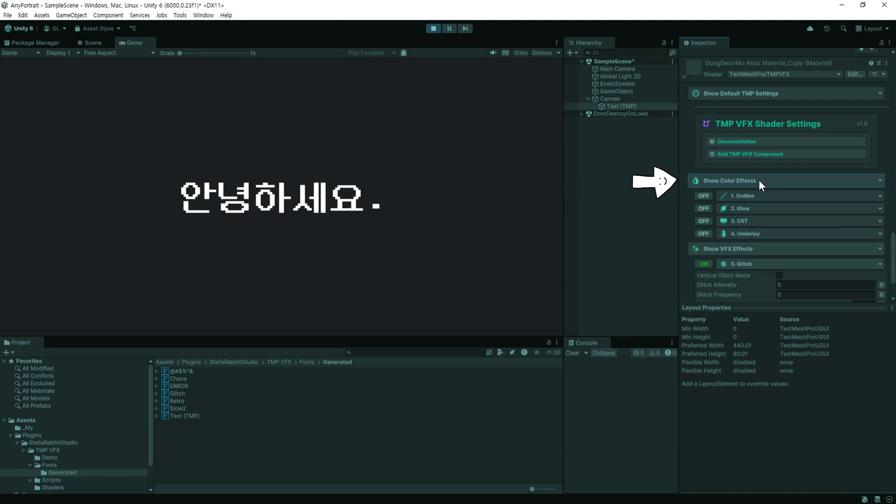
scroll(759, 180, "down", 1)
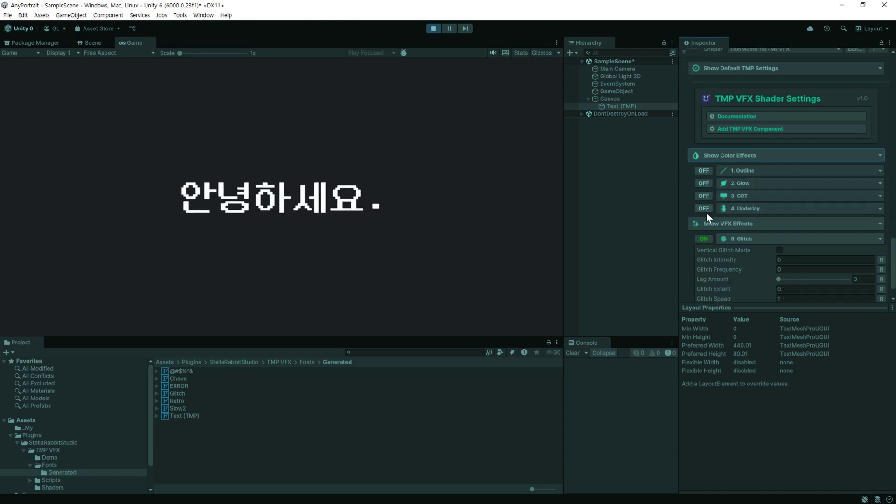
left_click(704, 171)
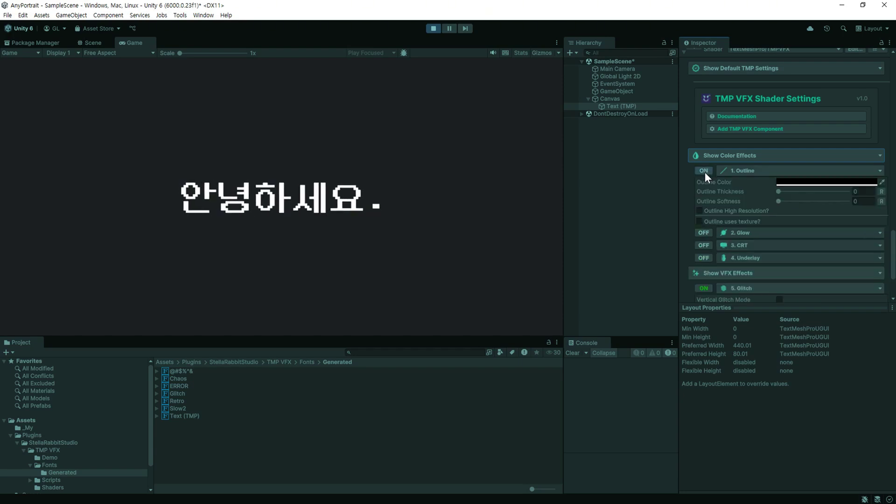
left_click(805, 181)
left_click_drag(821, 236, 805, 205)
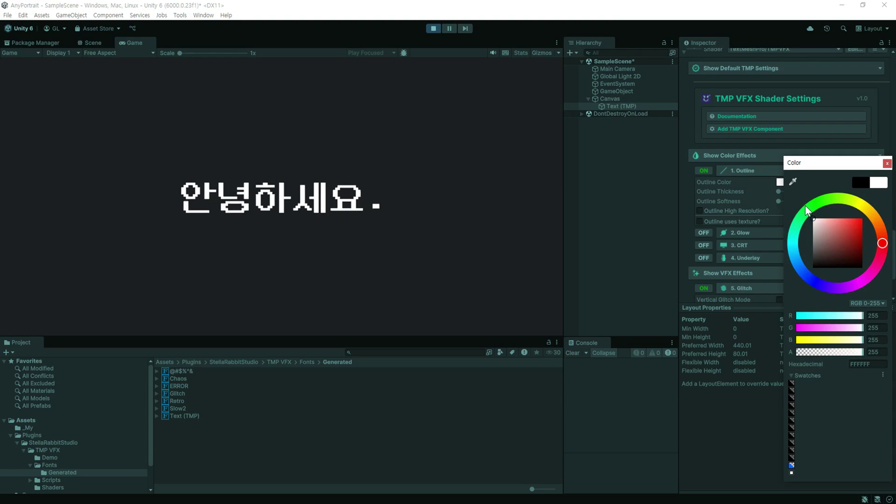
left_click(887, 163)
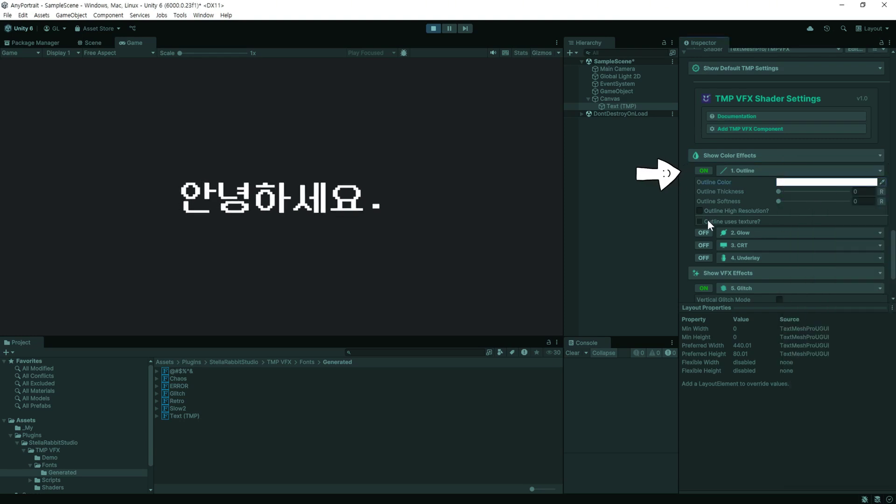
left_click_drag(779, 191, 796, 192)
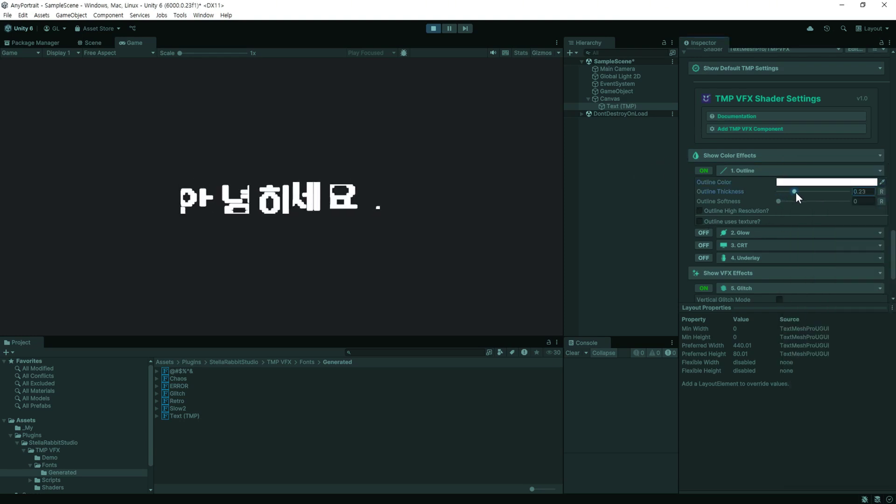
left_click(704, 171)
- Try Glow with offset 0.54 and inner 0.22, then turn it off and enable CRT
left_click(706, 158)
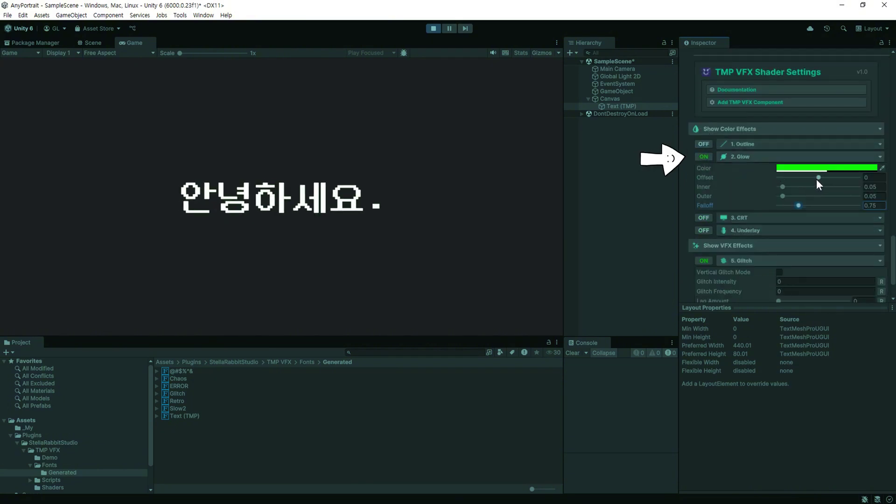
left_click_drag(817, 179, 839, 183)
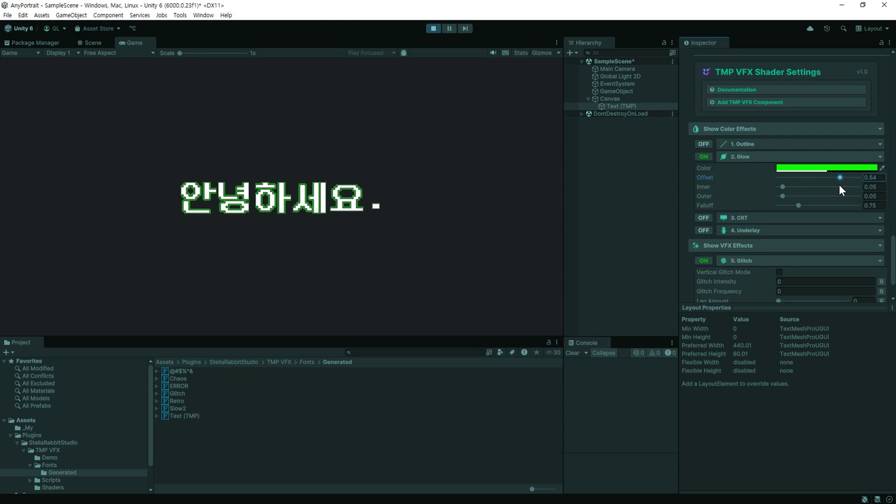
mouse_move(780, 187)
left_mouse_down()
mouse_move(822, 188)
mouse_move(788, 189)
left_mouse_up()
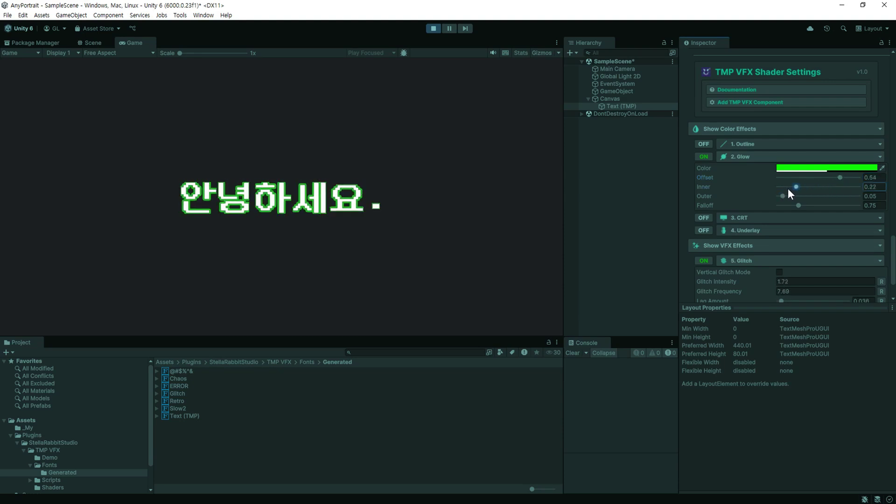
left_click(704, 156)
left_click(704, 169)
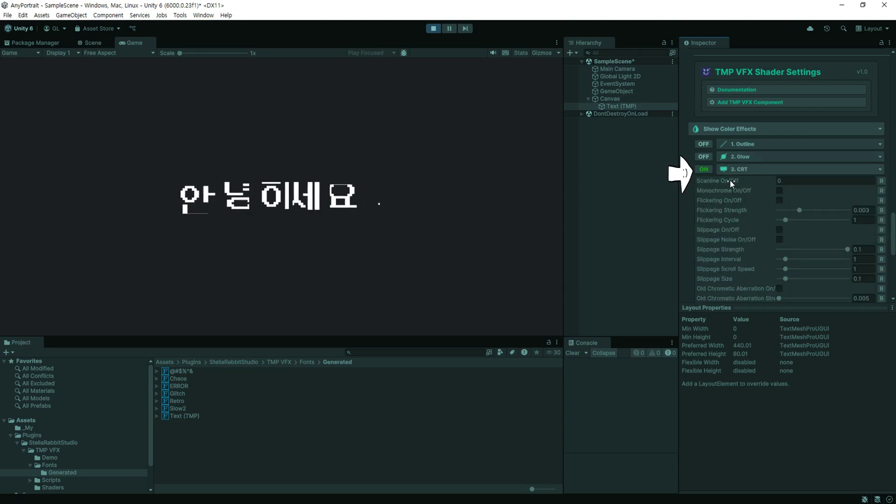
- Adjust CRT scanlines, enable Old Chromatic Aberration, and set White Noise strength to 0.594
left_click_drag(730, 180, 800, 181)
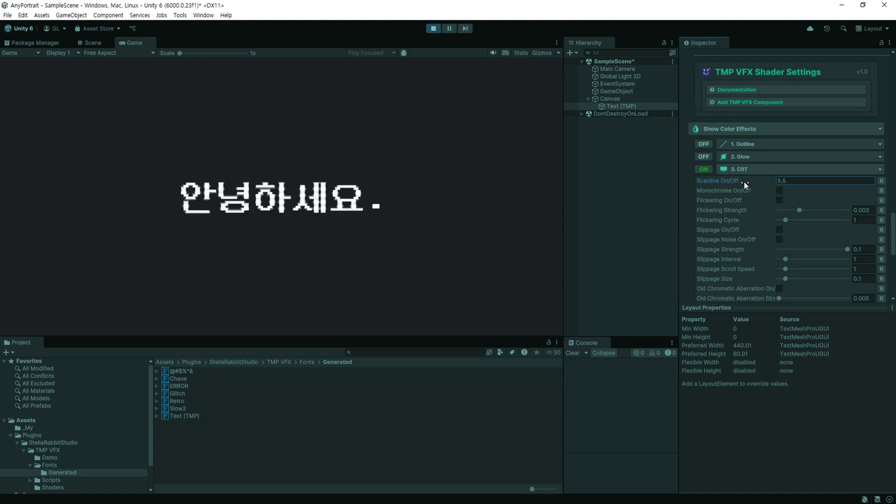
left_click_drag(731, 183, 757, 182)
scroll(814, 188, "down", 5)
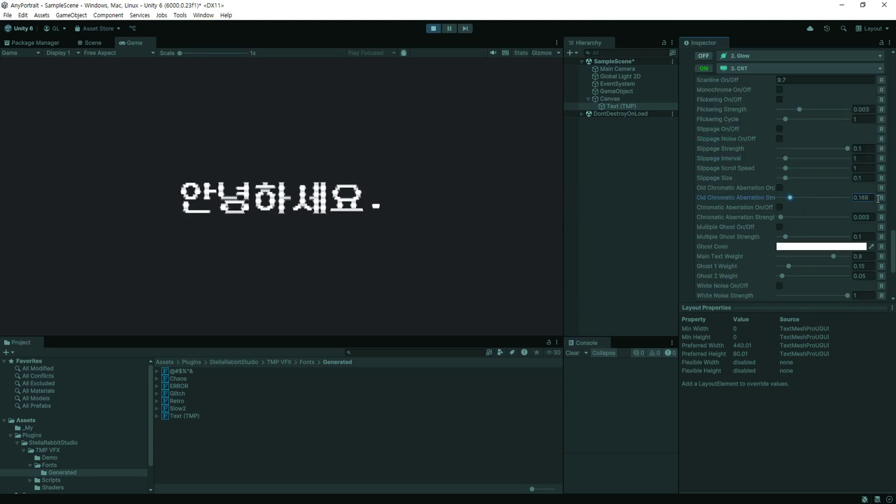
left_click(779, 188)
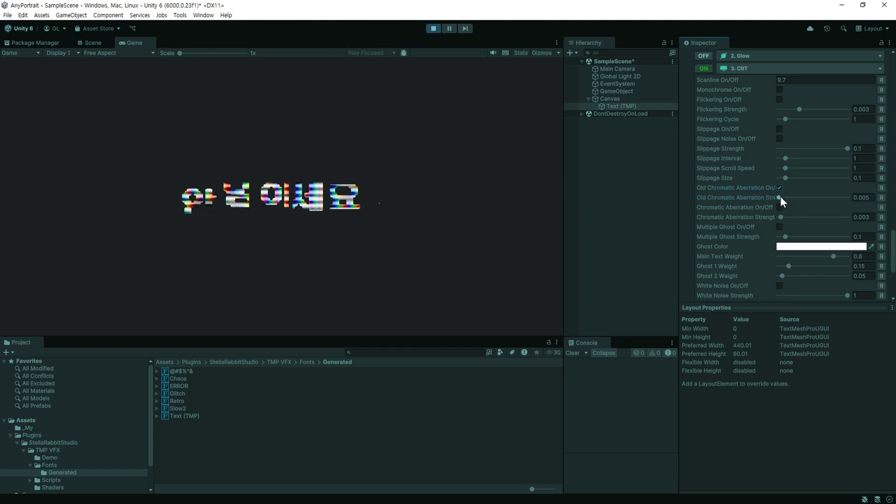
left_click_drag(780, 198, 832, 199)
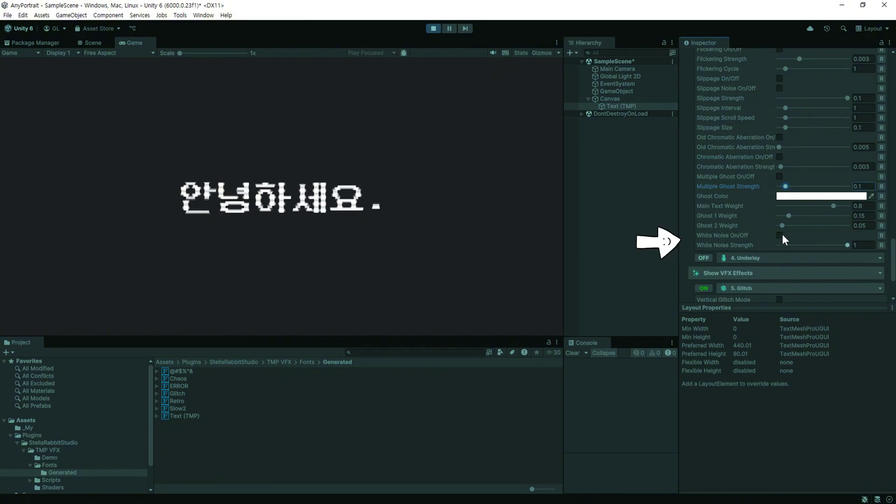
left_click(782, 234)
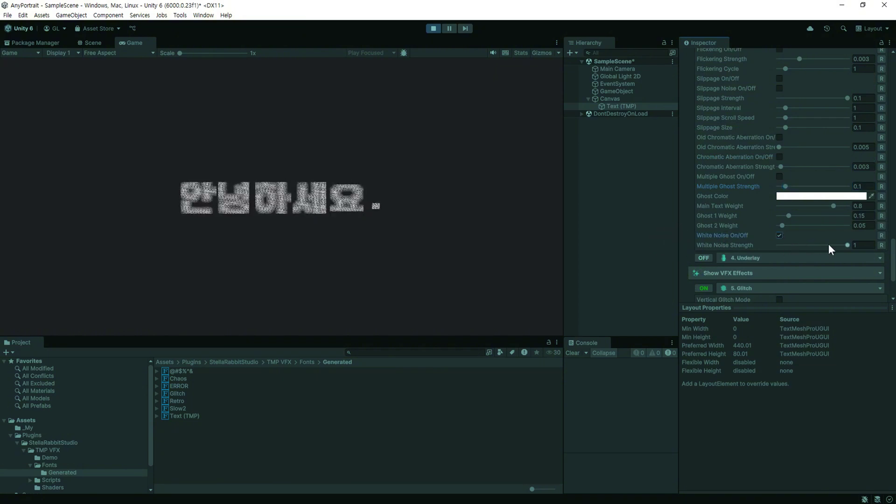
mouse_move(829, 245)
left_mouse_down()
mouse_move(804, 245)
mouse_move(840, 246)
left_mouse_up()
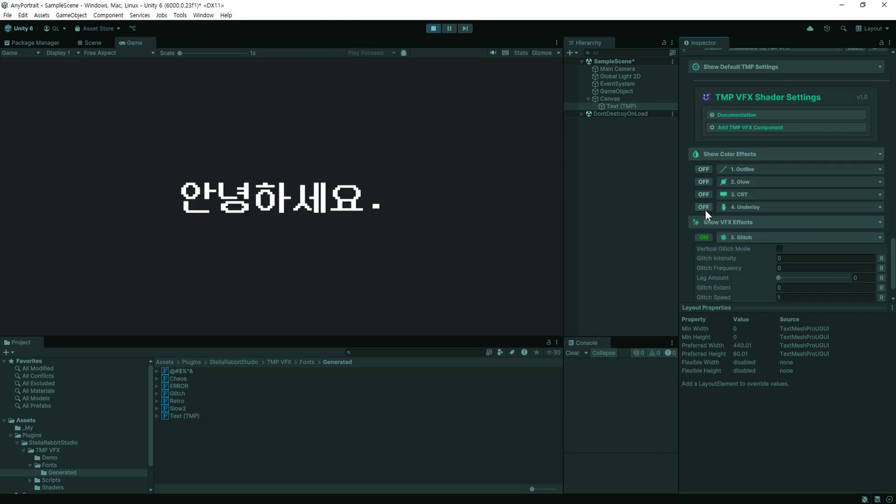
- Turn on Underlay and give it a yellow-green border colour
left_click(704, 207)
scroll(721, 221, "down", 1)
left_click(780, 193)
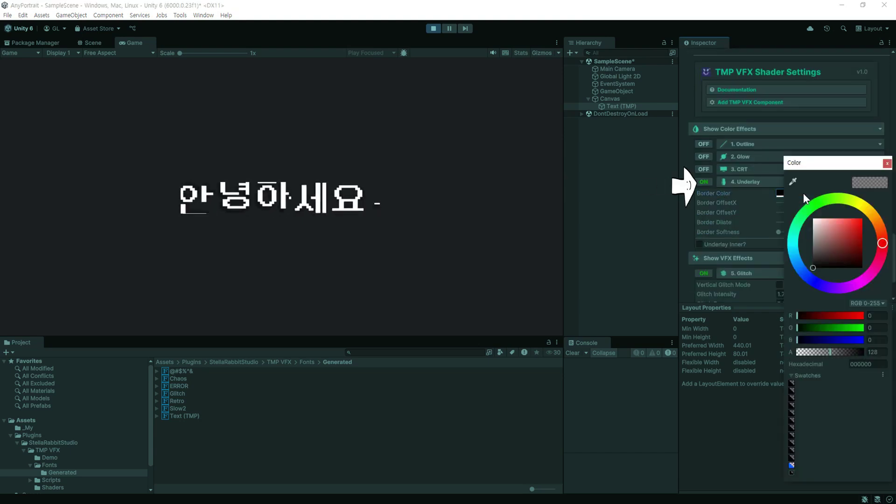
left_click(839, 230)
left_click_drag(872, 217, 824, 226)
left_click(886, 163)
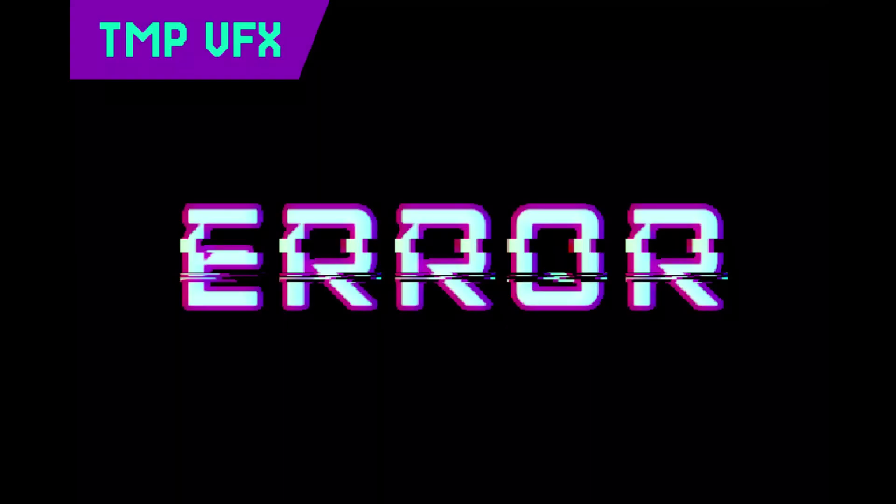